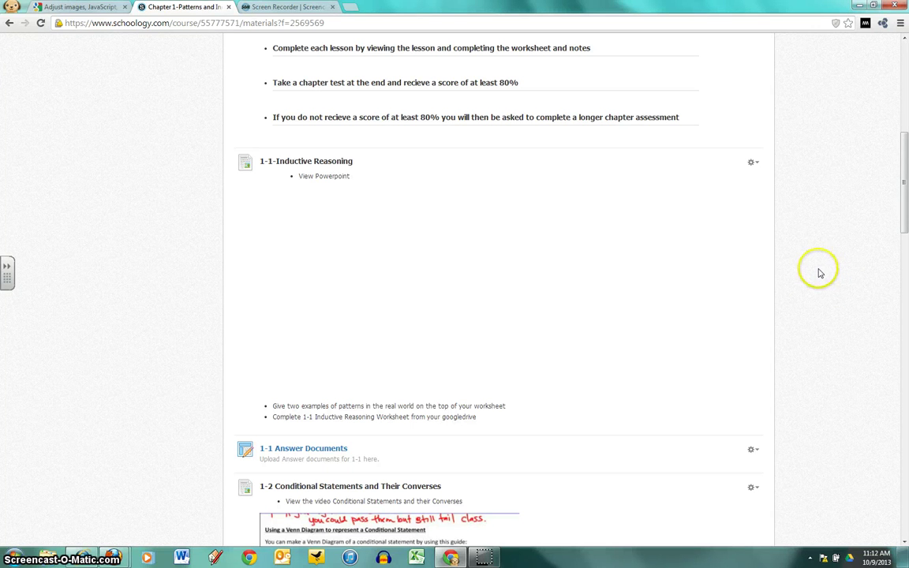
Step: Look over the Chrome Chapter 1 course page, where the lesson slideshow is not showing
scroll(820, 272, up, 3)
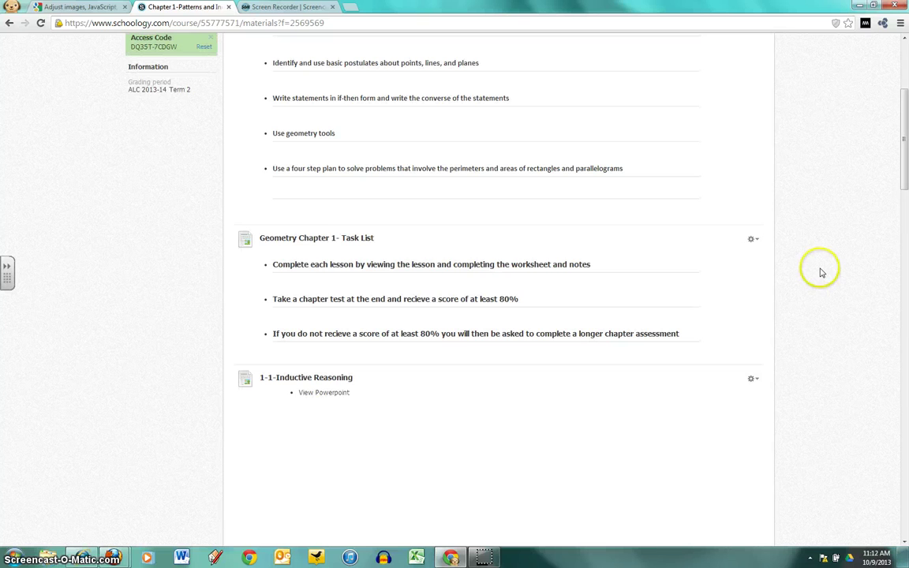
scroll(820, 272, up, 3)
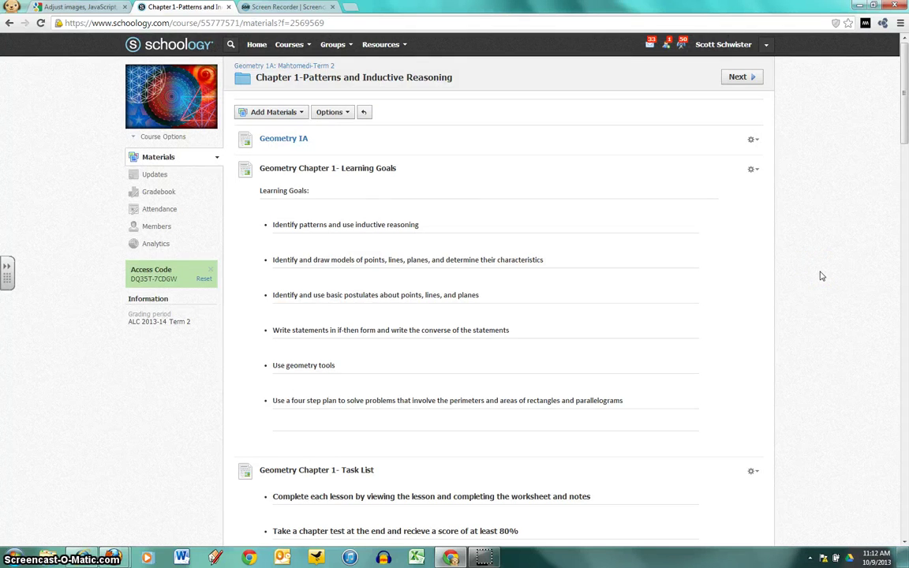
scroll(820, 275, down, 4)
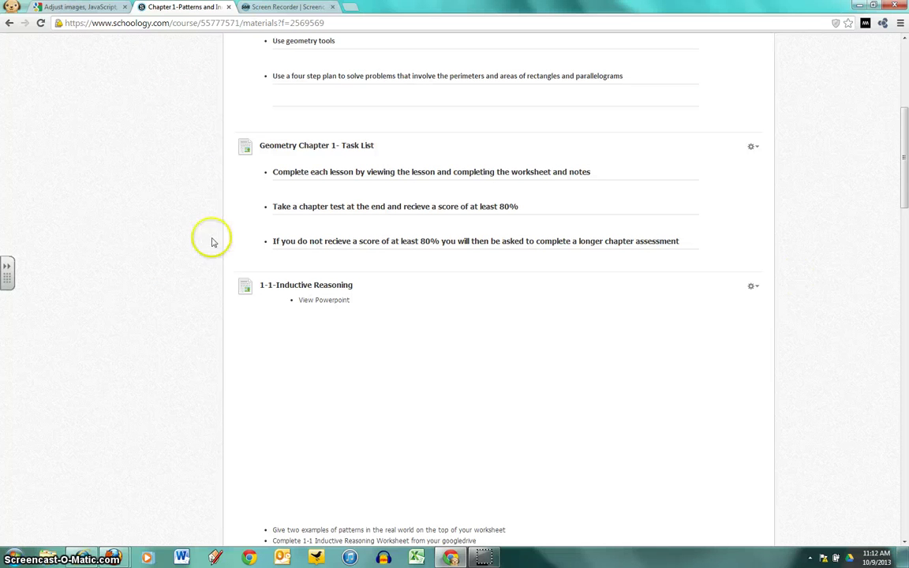
scroll(316, 252, down, 1)
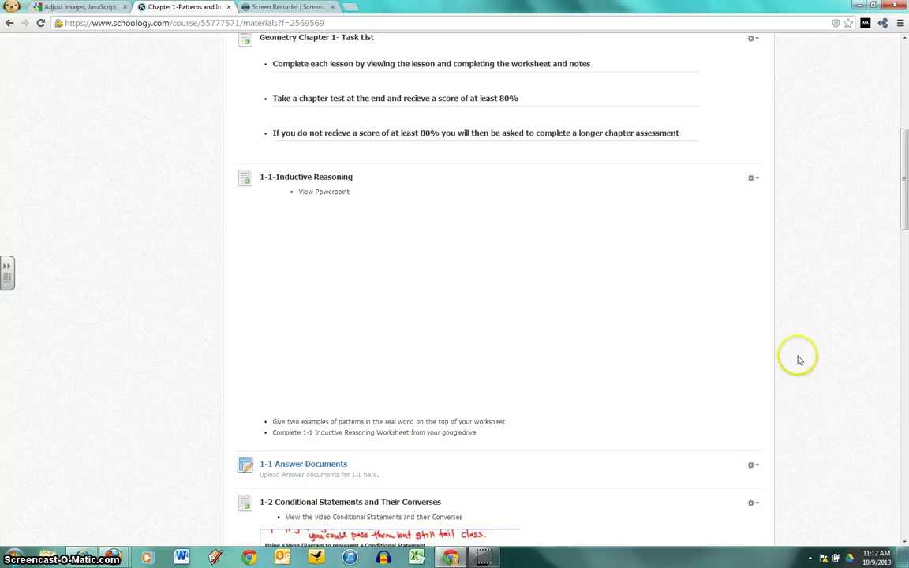
scroll(814, 345, up, 4)
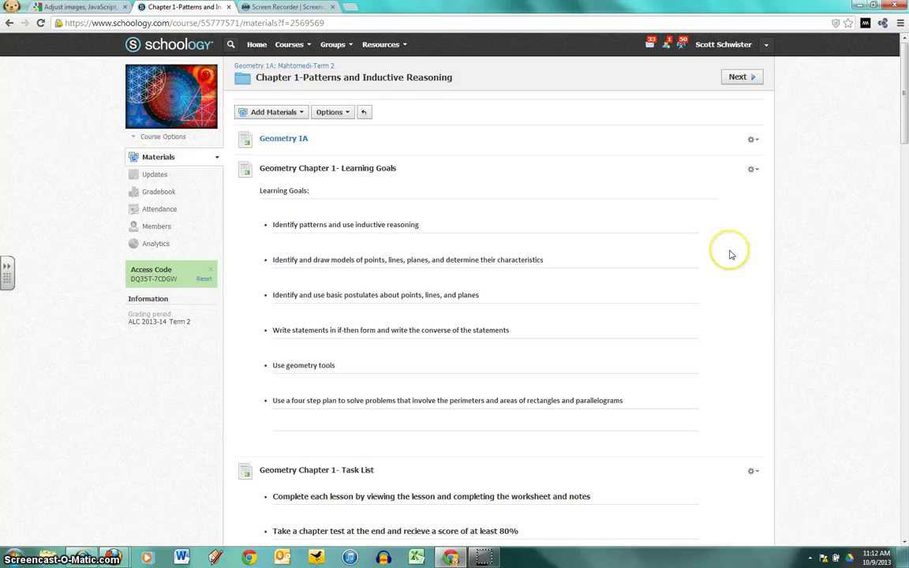
scroll(838, 247, down, 2)
scroll(838, 249, up, 2)
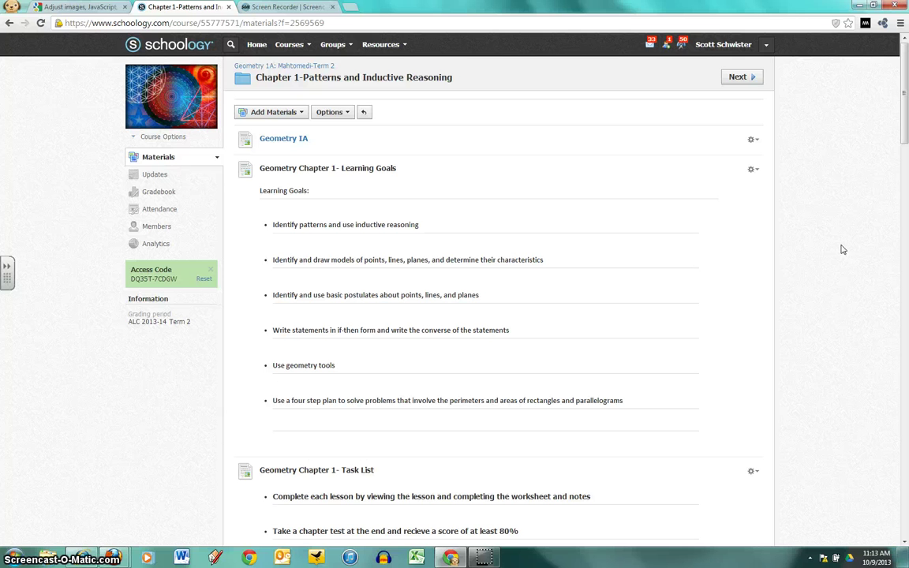
click(848, 248)
click(797, 328)
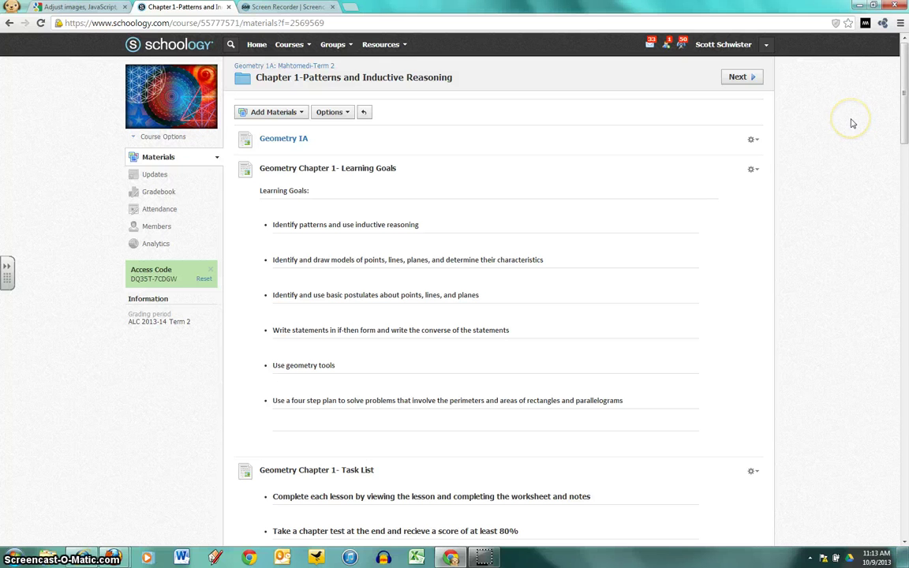
Step: Load the unsafe scripts from the address-bar shield and scroll to the 1.1 Patterns slideshow
click(836, 23)
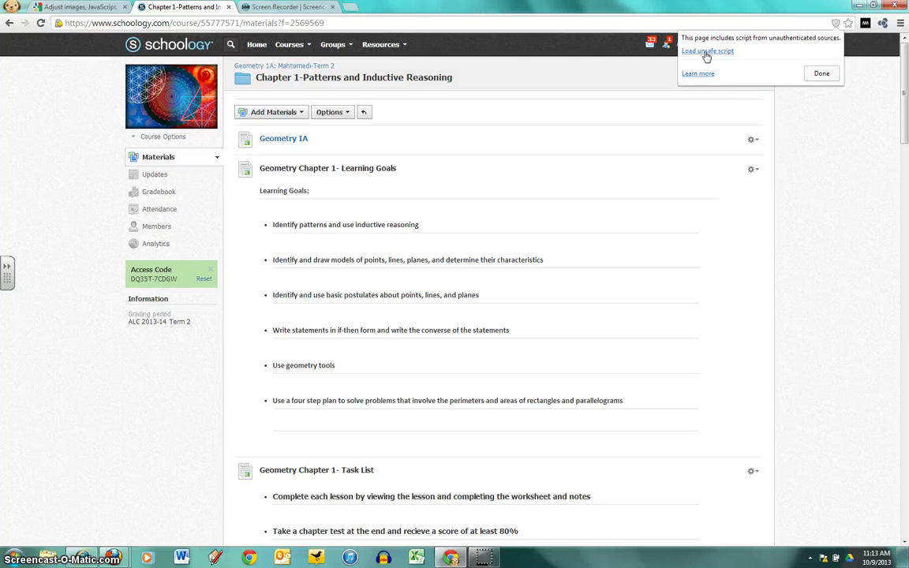
click(707, 52)
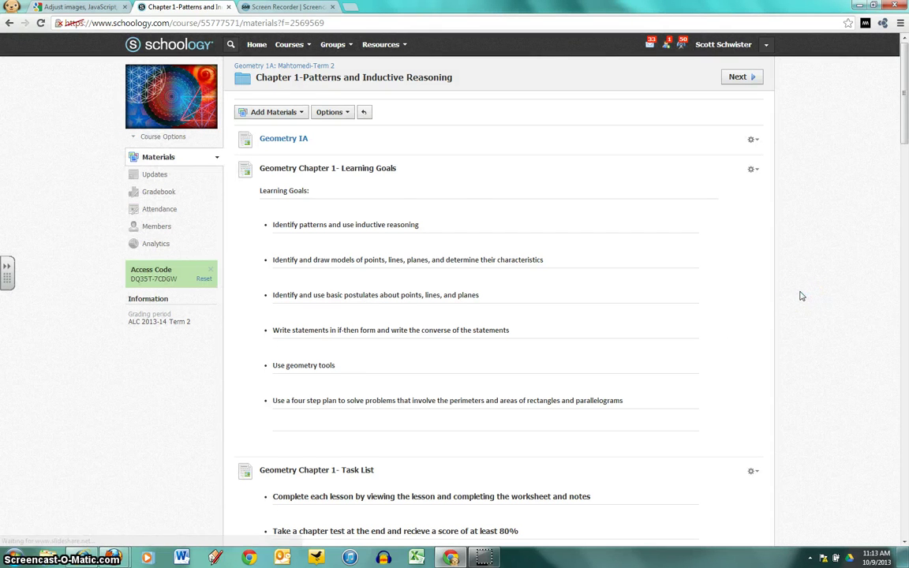
scroll(801, 296, down, 3)
scroll(801, 296, down, 1)
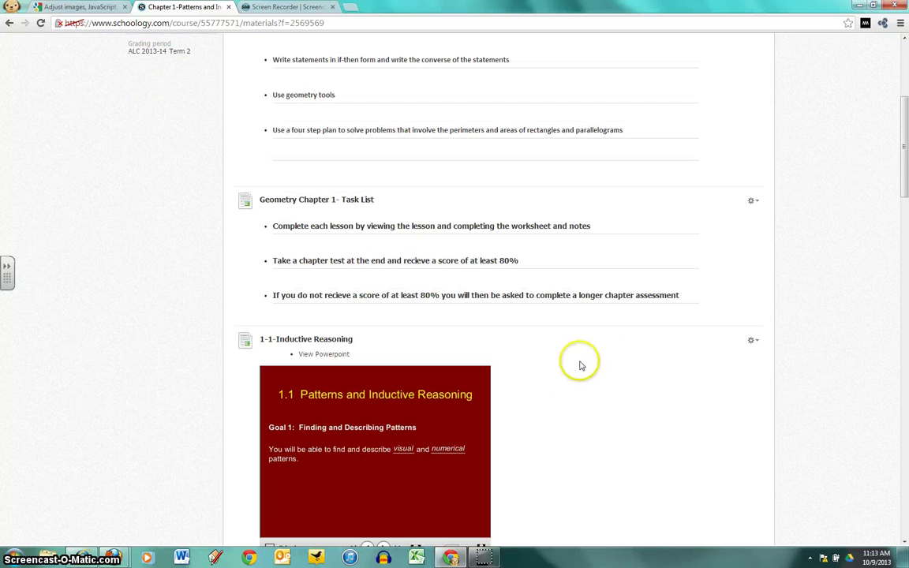
scroll(576, 386, down, 4)
scroll(615, 324, up, 1)
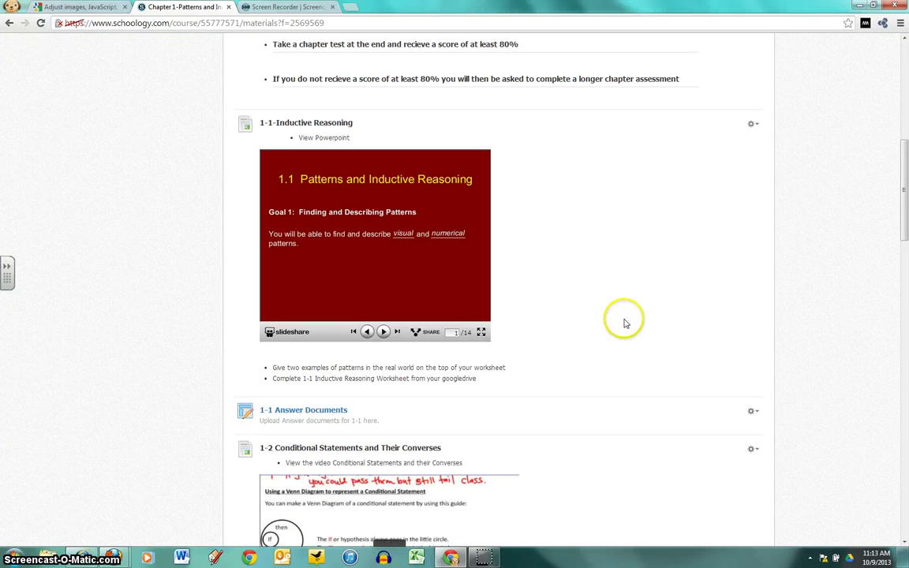
scroll(624, 322, up, 2)
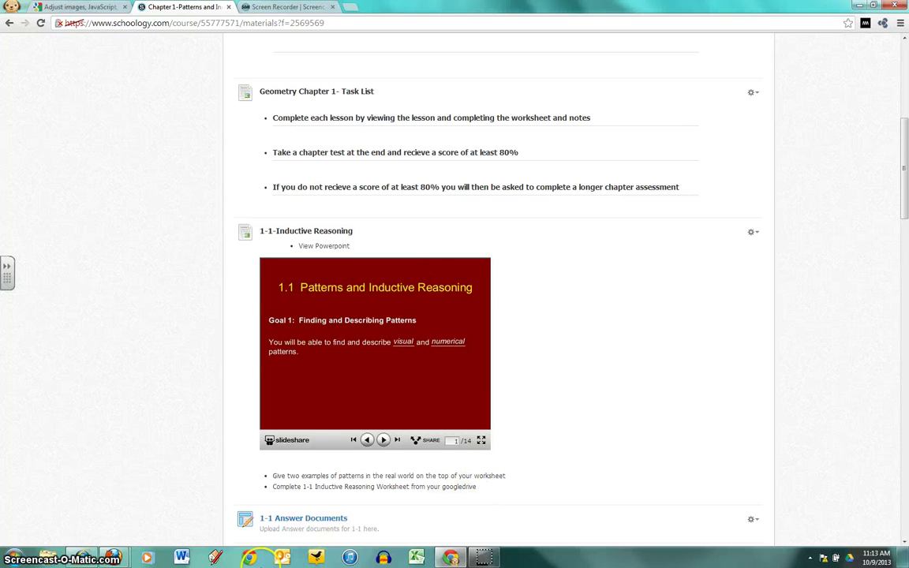
mouse_move(114, 559)
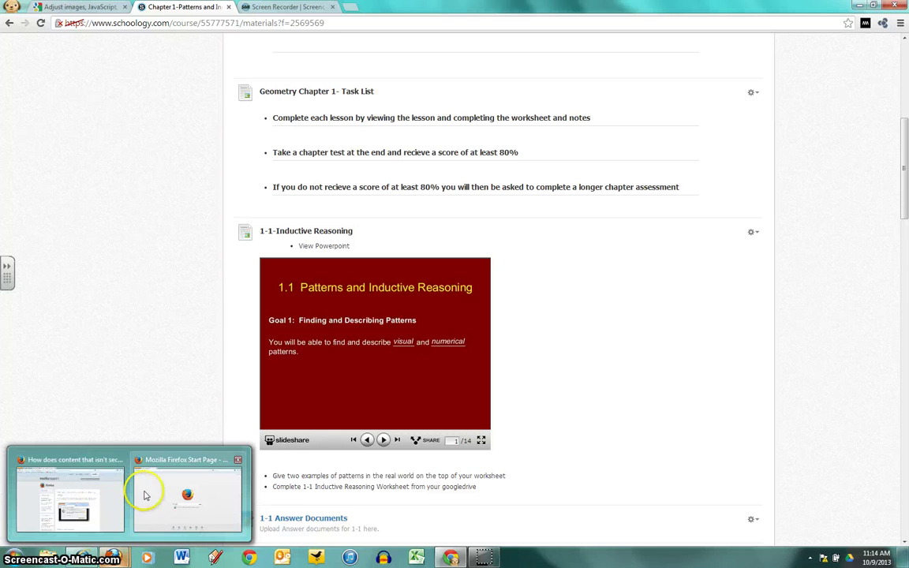
Step: Switch to Firefox and show the Schoology Section 1 page for Chapter 18- Urban Nation
click(91, 496)
click(86, 9)
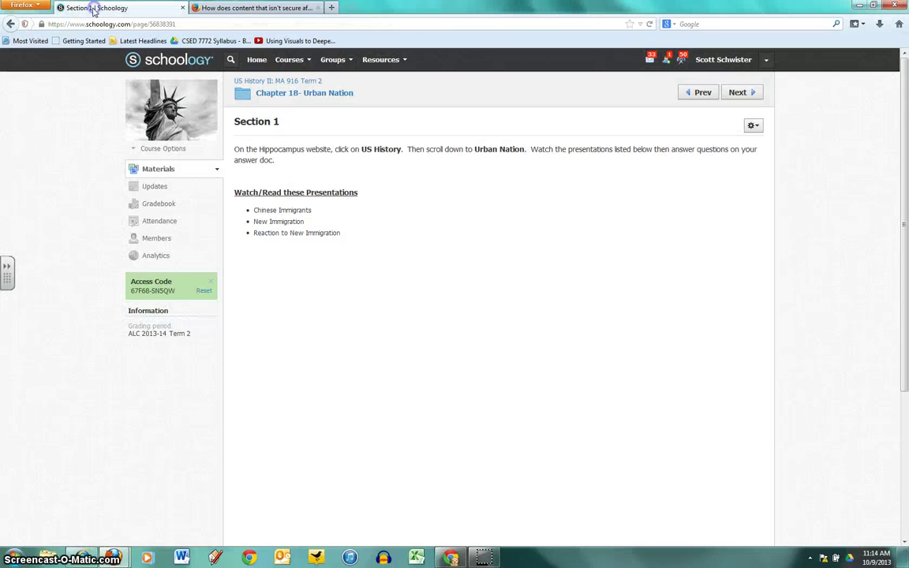
click(692, 330)
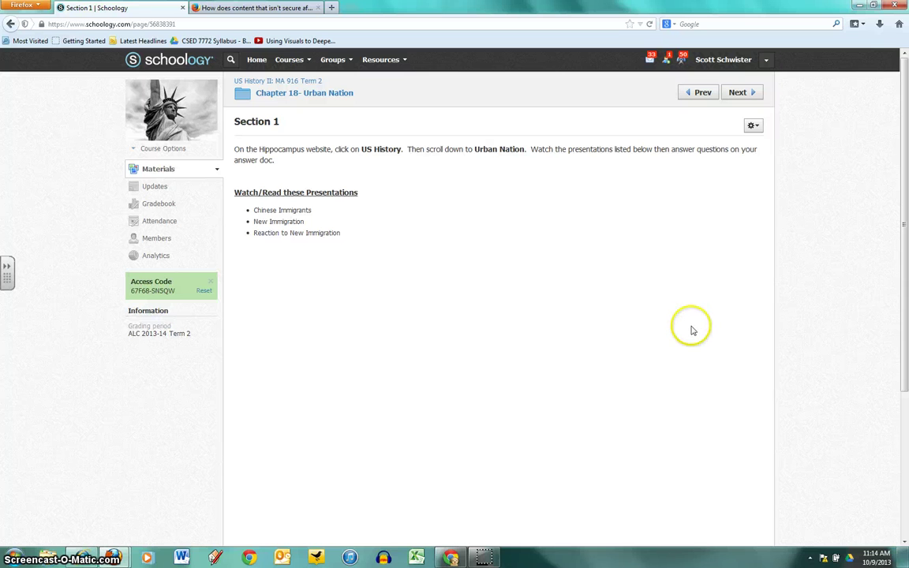
Step: Choose Disable Protection on This Page from the Firefox shield's Keep Blocking menu
click(25, 24)
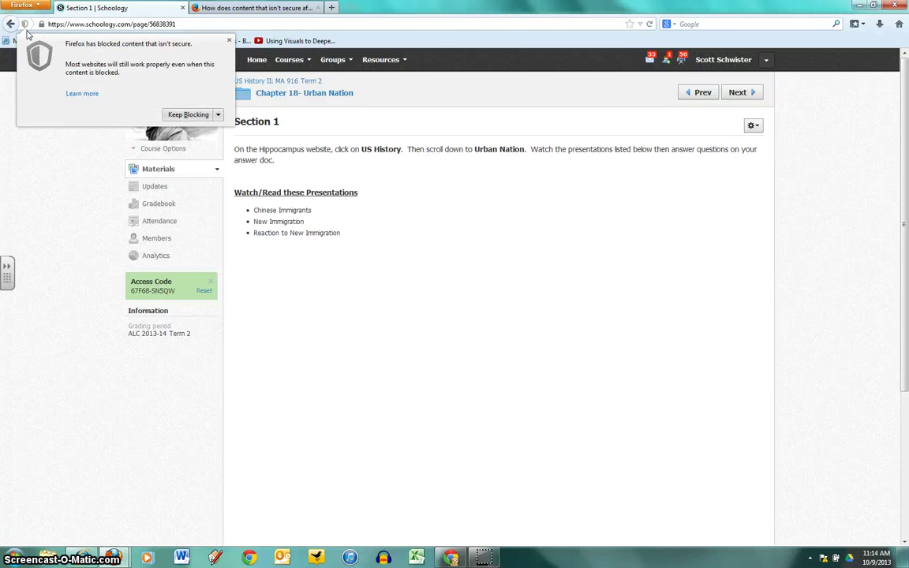
click(218, 114)
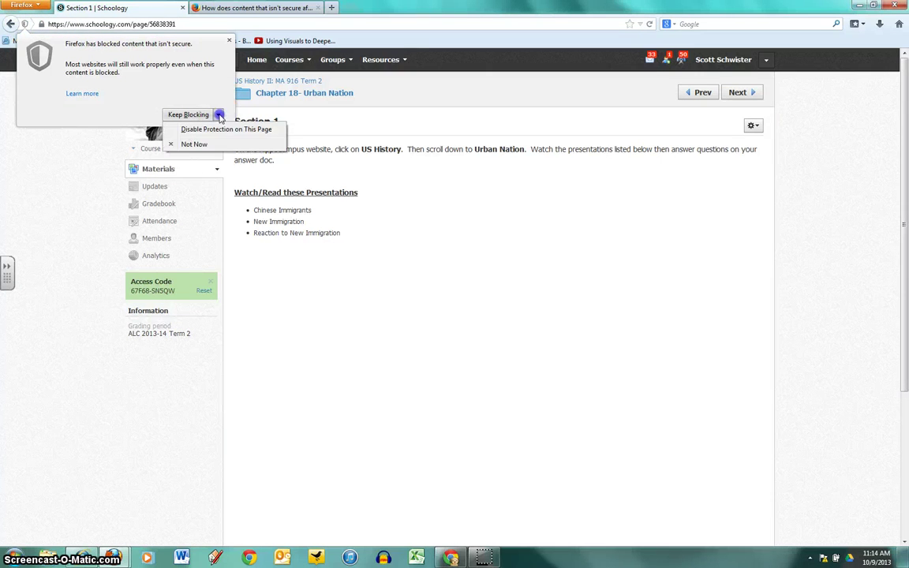
click(218, 131)
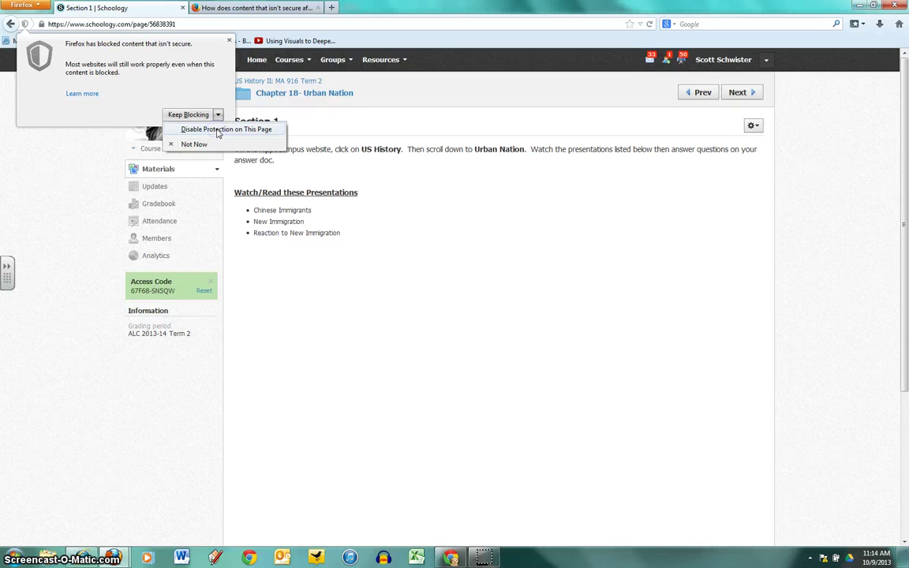
click(218, 131)
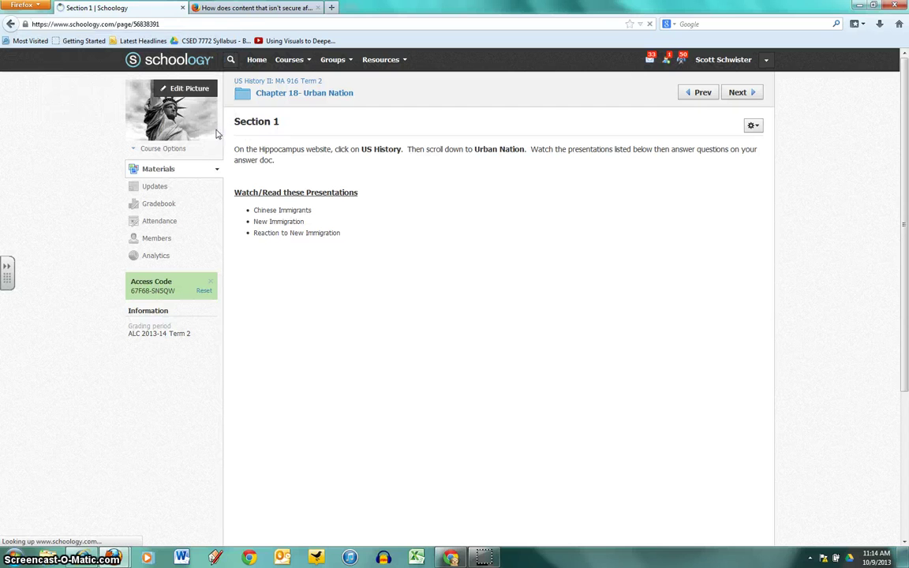
Step: Check the embedded HippoCampus History & Government site, then move to the Internet Explorer window
click(139, 433)
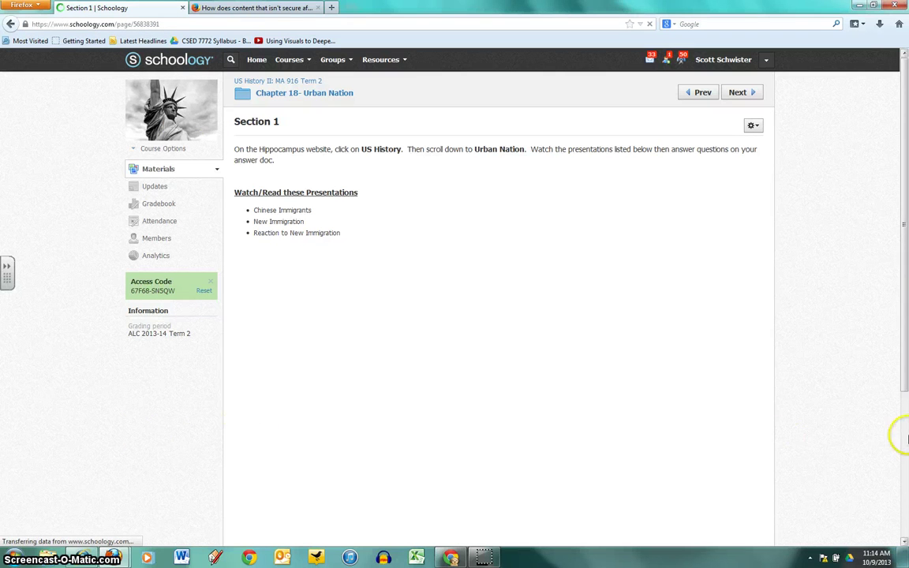
click(882, 440)
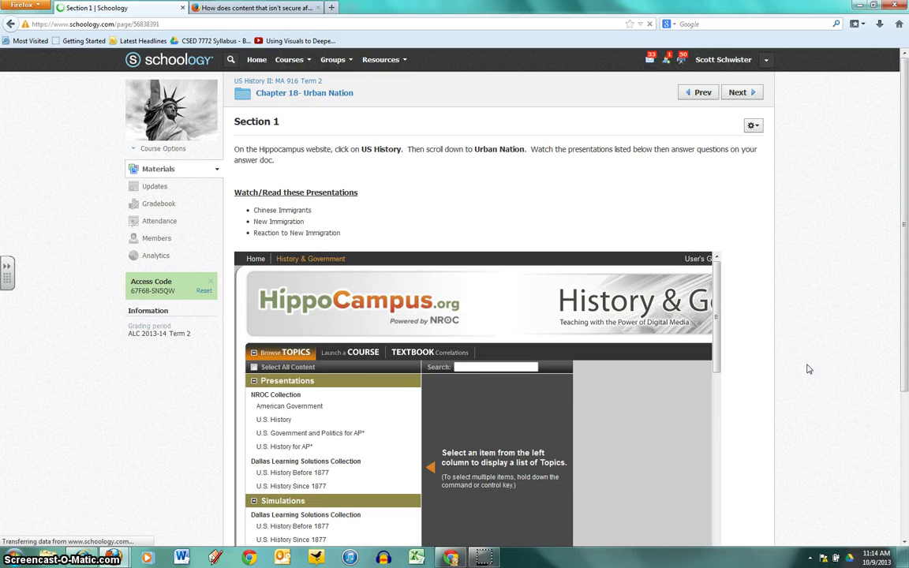
click(348, 493)
click(82, 562)
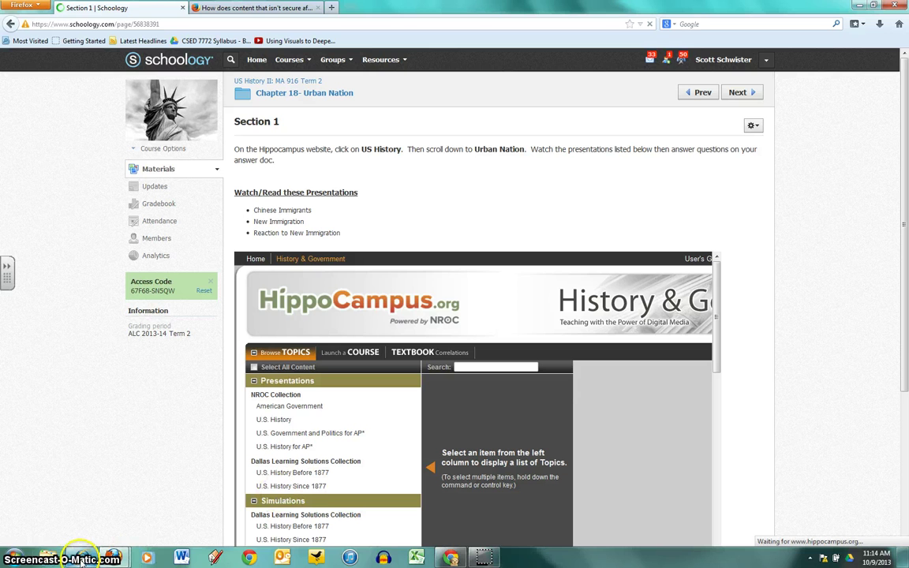
click(74, 513)
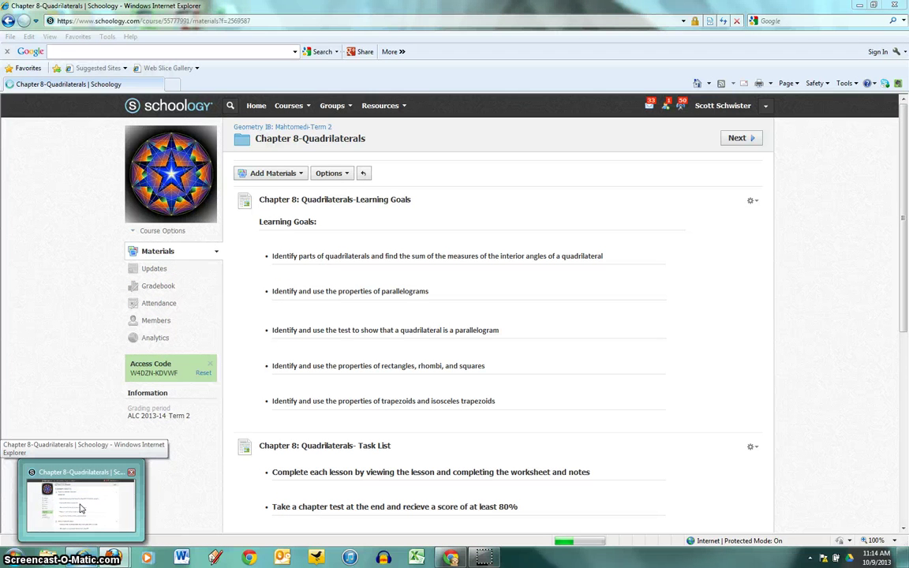
Step: Bring the Chapter 8-Quadrilaterals window with its Security Warning to the front in Internet Explorer
click(67, 497)
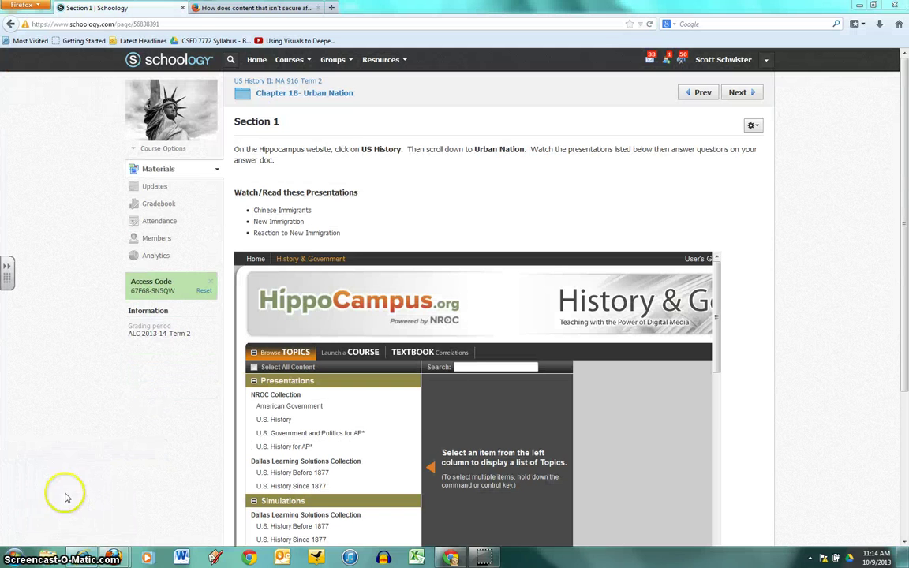
click(72, 497)
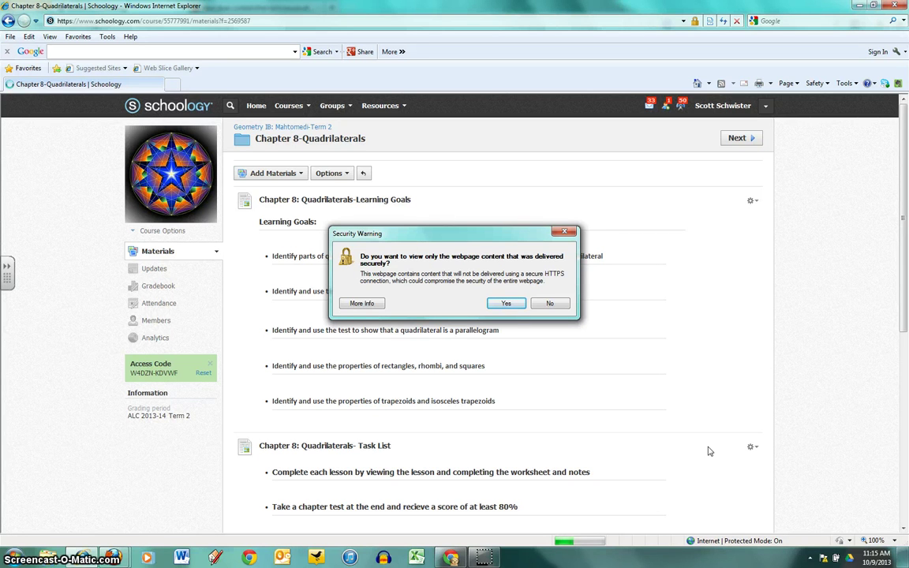
Step: Answer No to viewing only securely delivered content so the Chapter 8 page loads fully
click(626, 456)
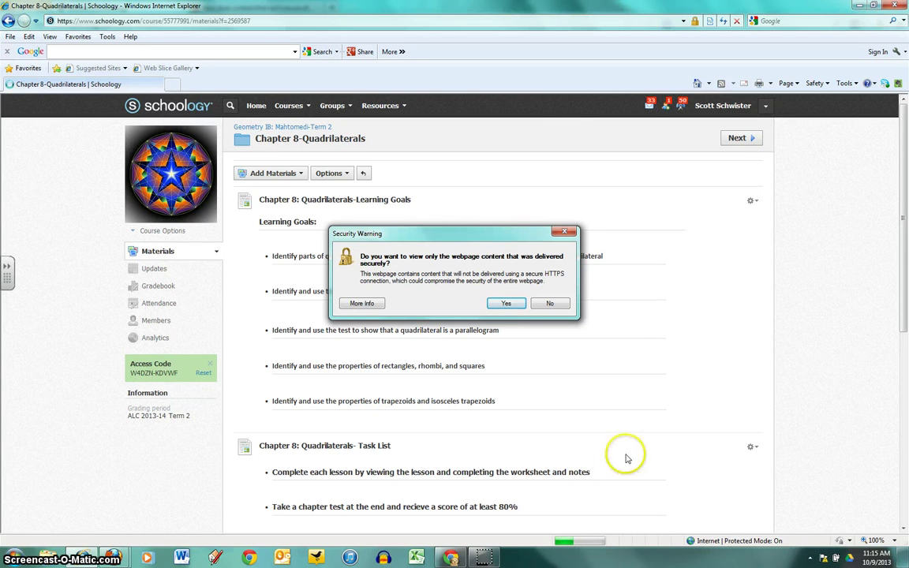
click(633, 493)
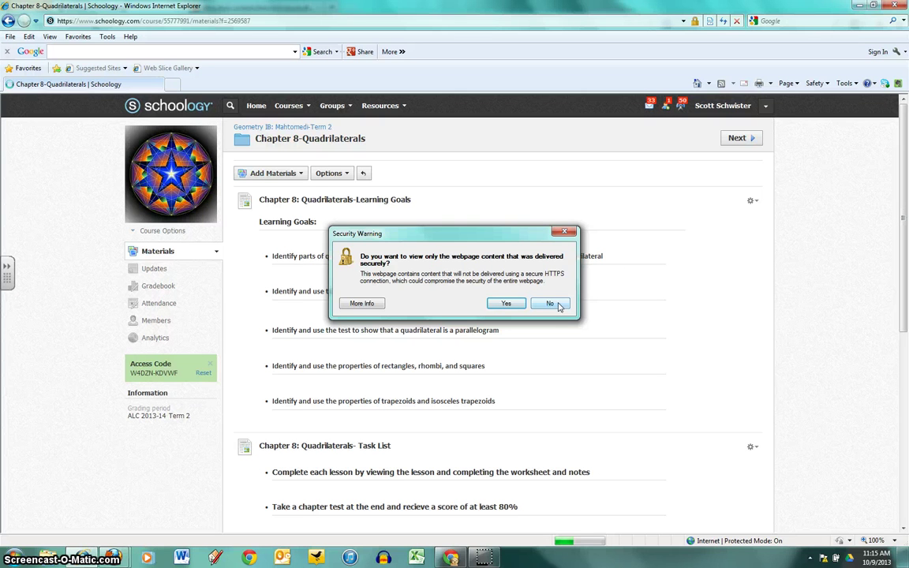
click(557, 304)
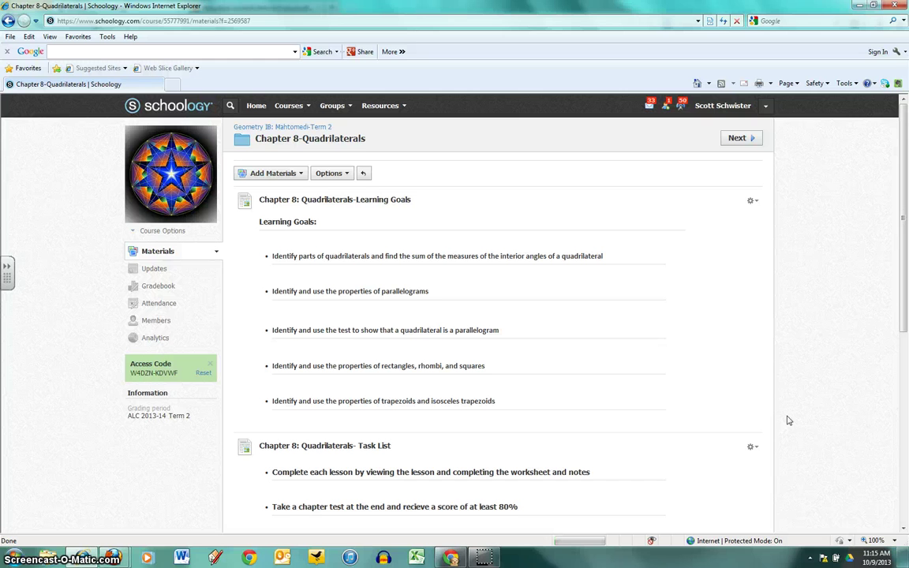
Step: Scroll the Chapter 8 page to confirm the 8-1, 8-2 and 8-3 slideshows now display
click(805, 374)
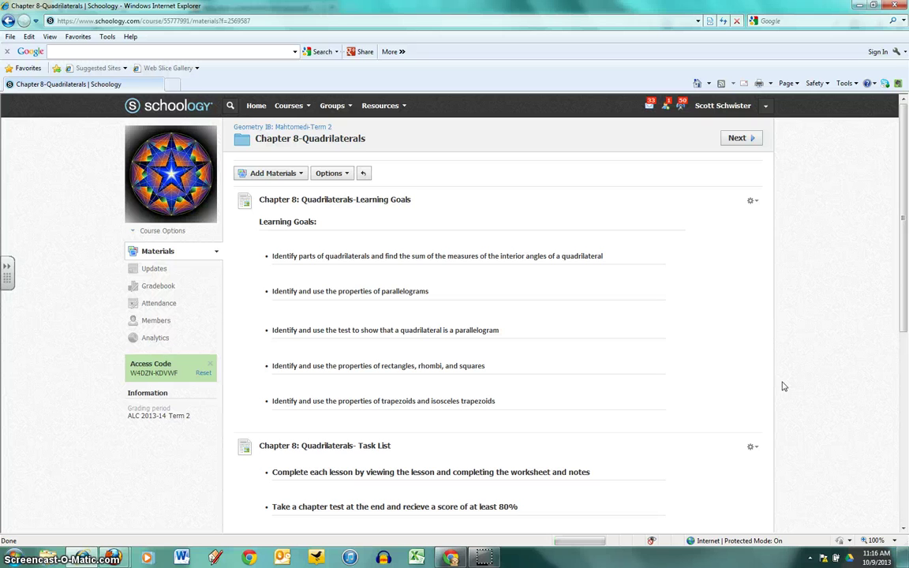
scroll(786, 415, down, 6)
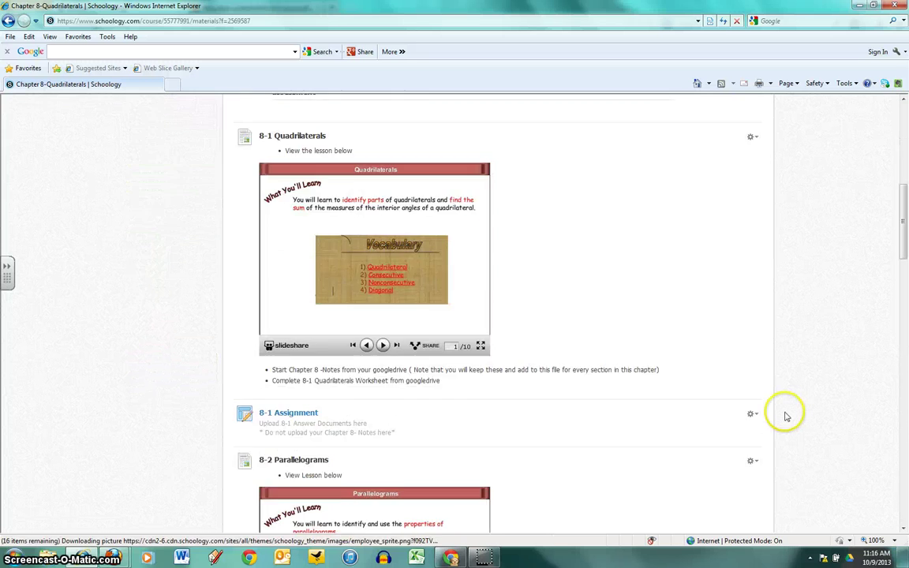
scroll(787, 416, down, 7)
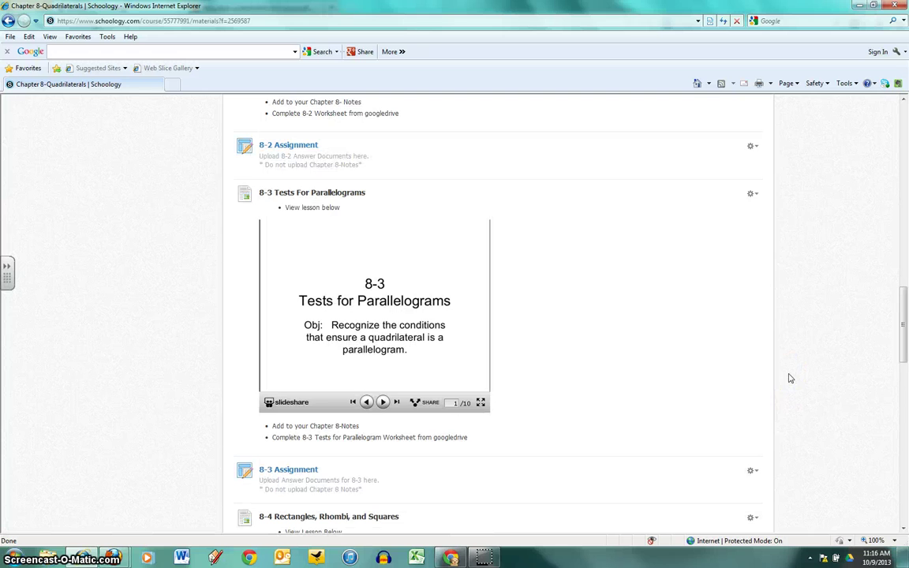
scroll(791, 375, up, 11)
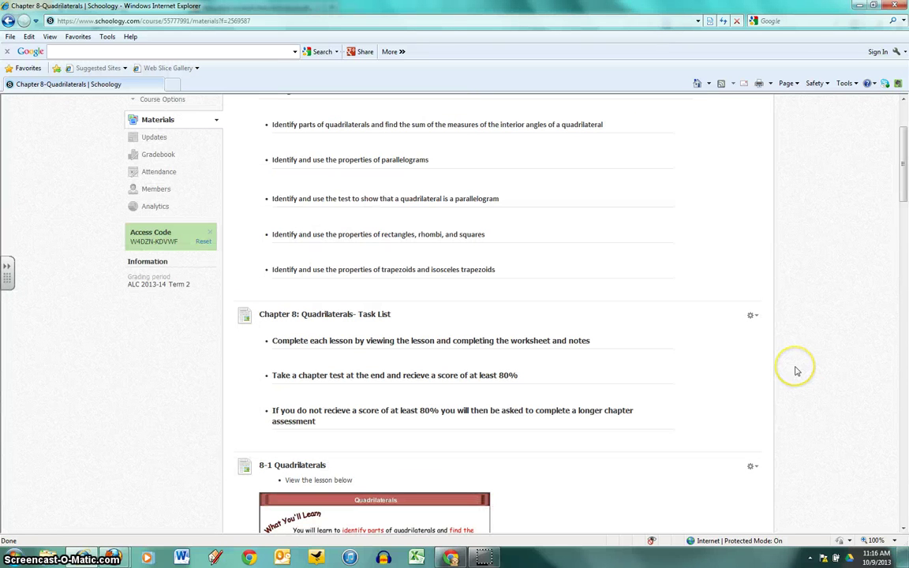
scroll(796, 369, down, 6)
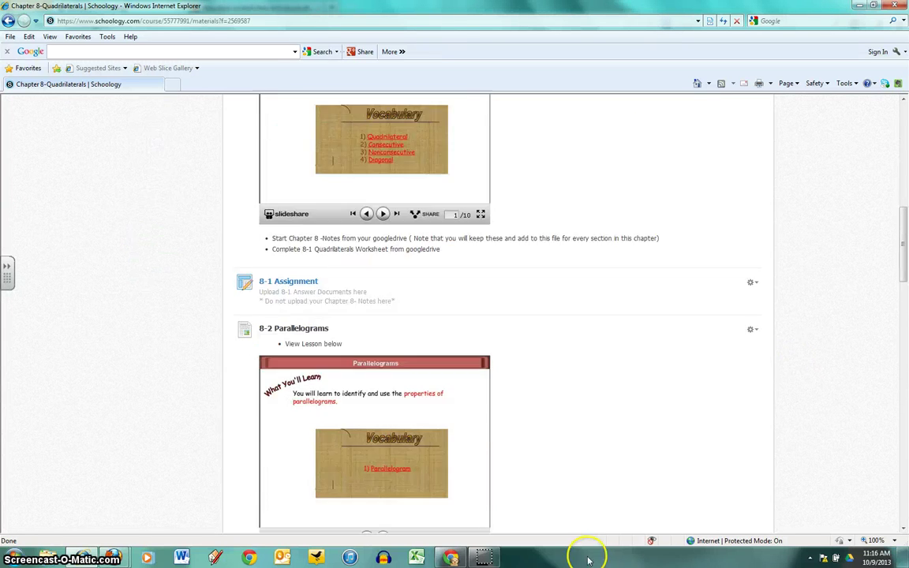